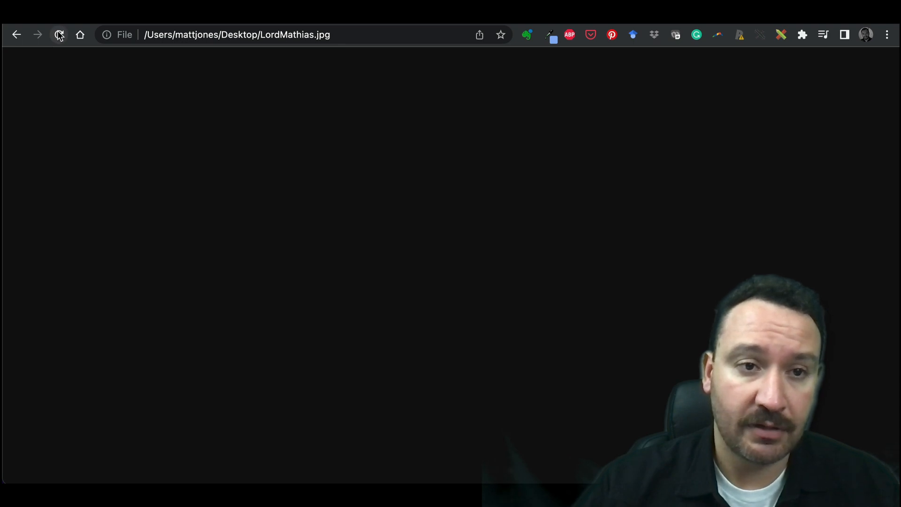
click(60, 35)
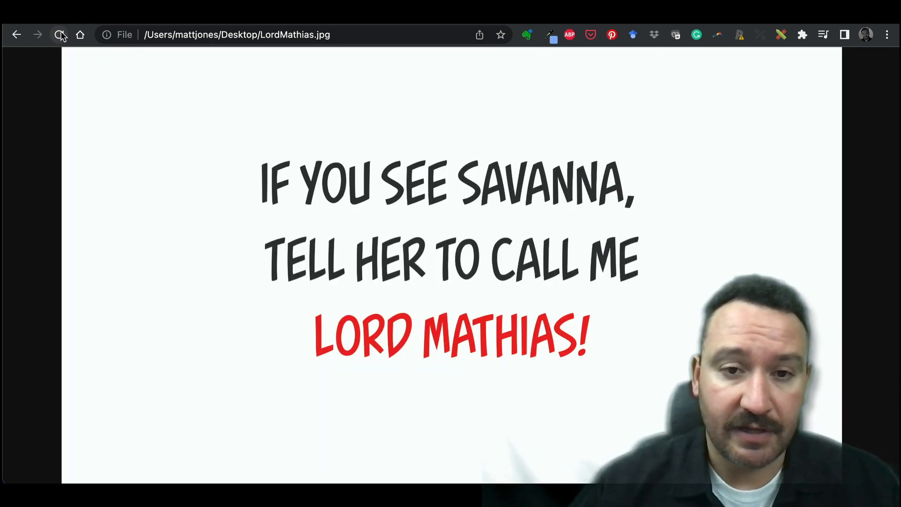
click(60, 35)
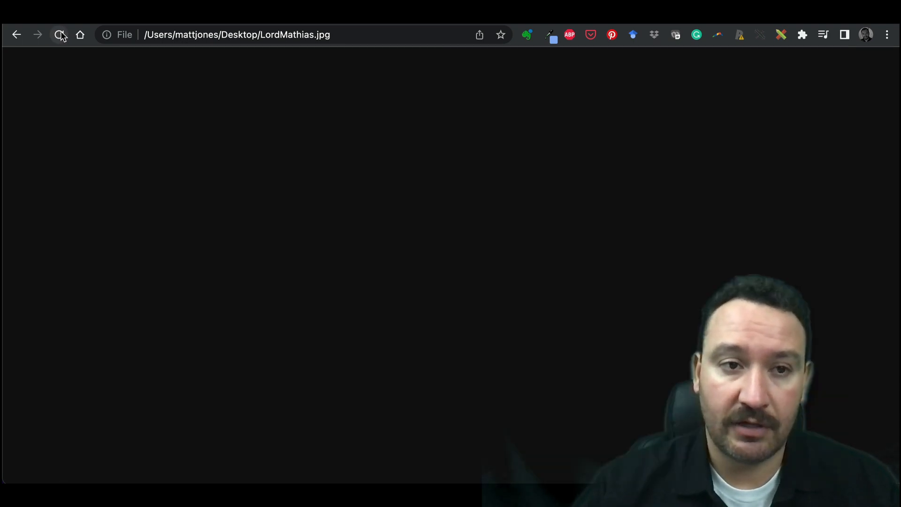
click(61, 35)
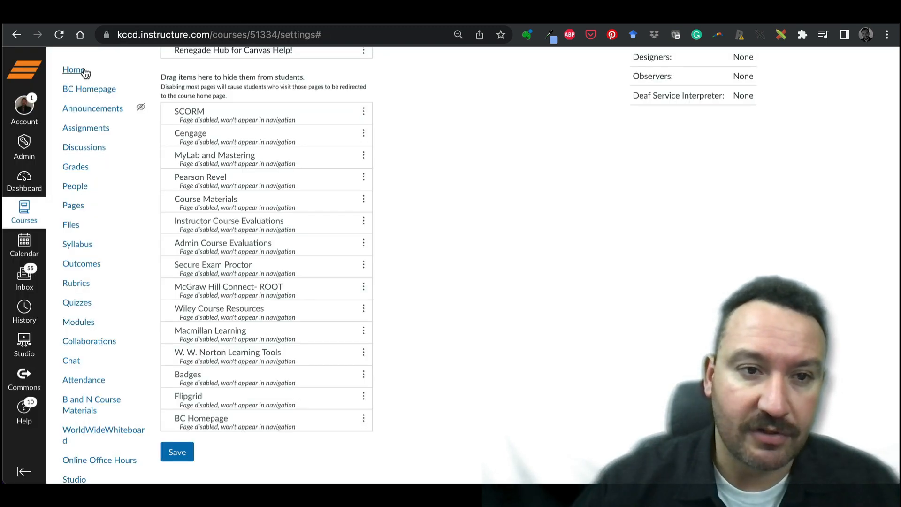
Step: Return to the Matt's Methods course home page and open the external apps list in the course settings
click(83, 70)
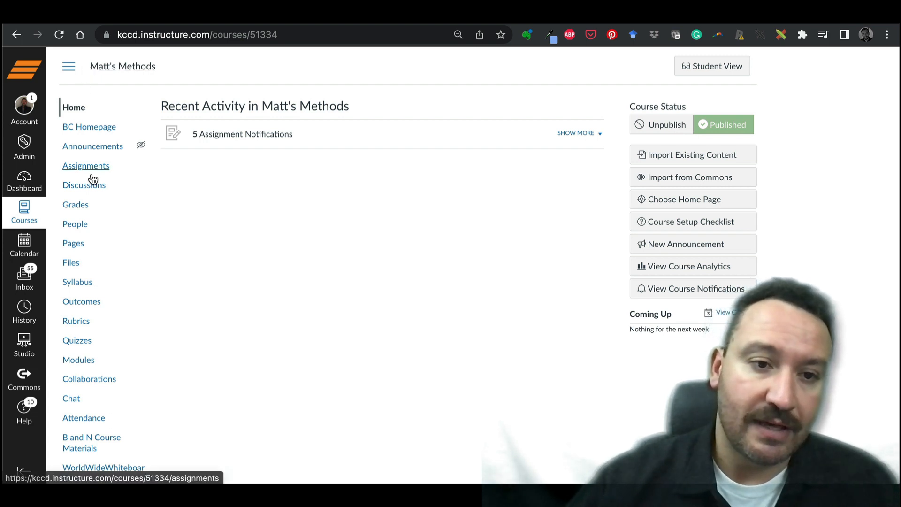
scroll(90, 179, down, 6)
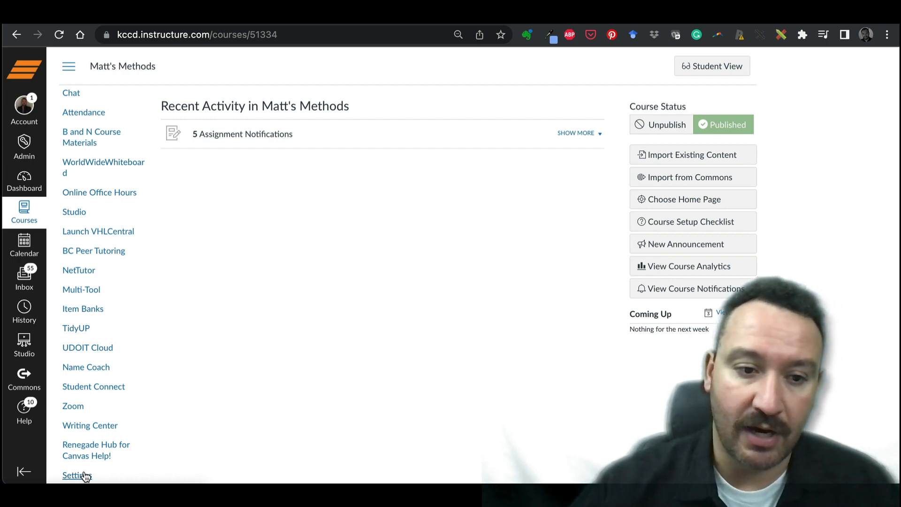
click(85, 477)
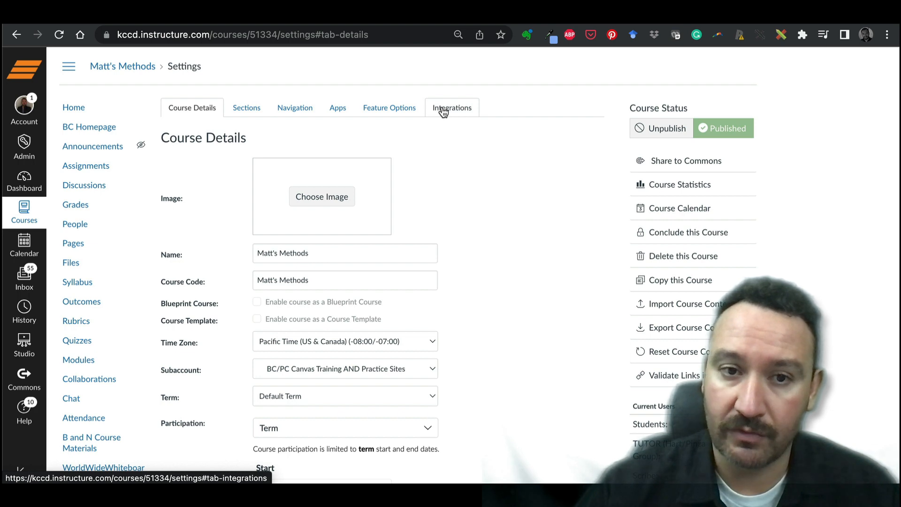
click(343, 112)
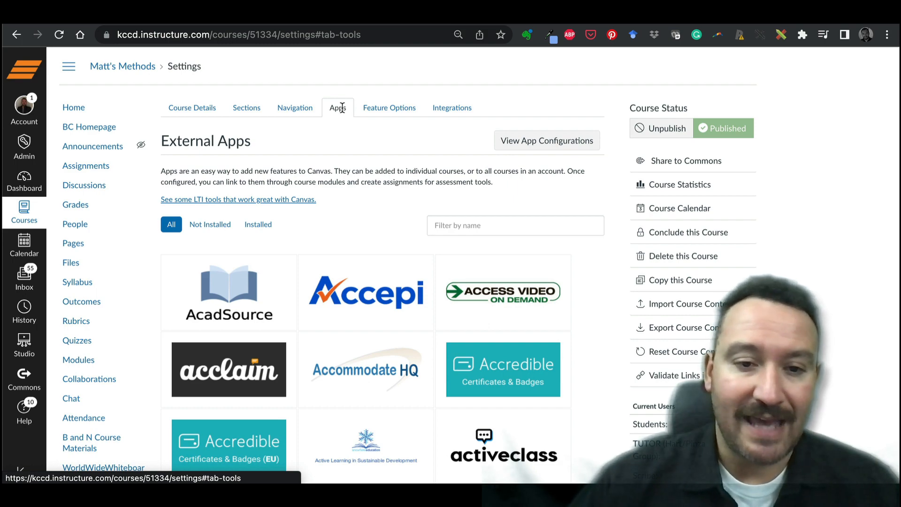
Step: Filter the external apps by "Redirect" and open the Redirect Tool's details
scroll(427, 323, down, 7)
scroll(427, 323, up, 8)
click(450, 227)
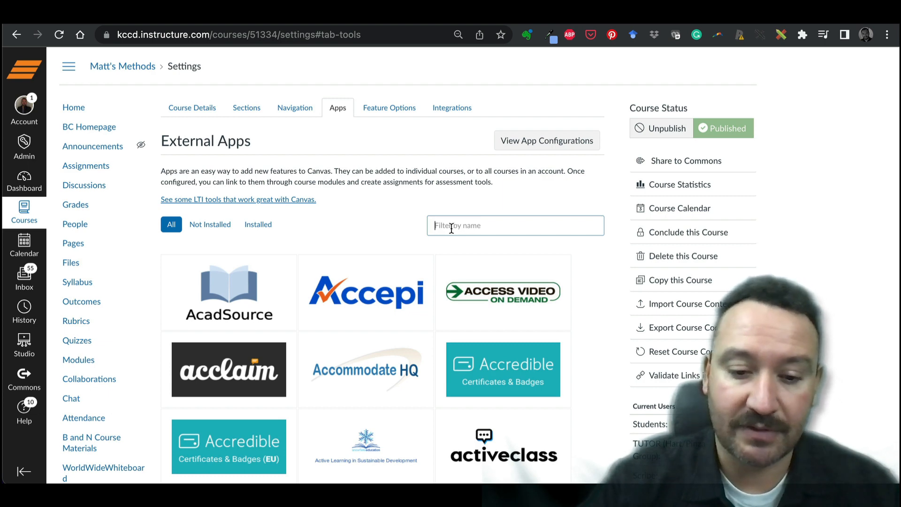
text(Redirect)
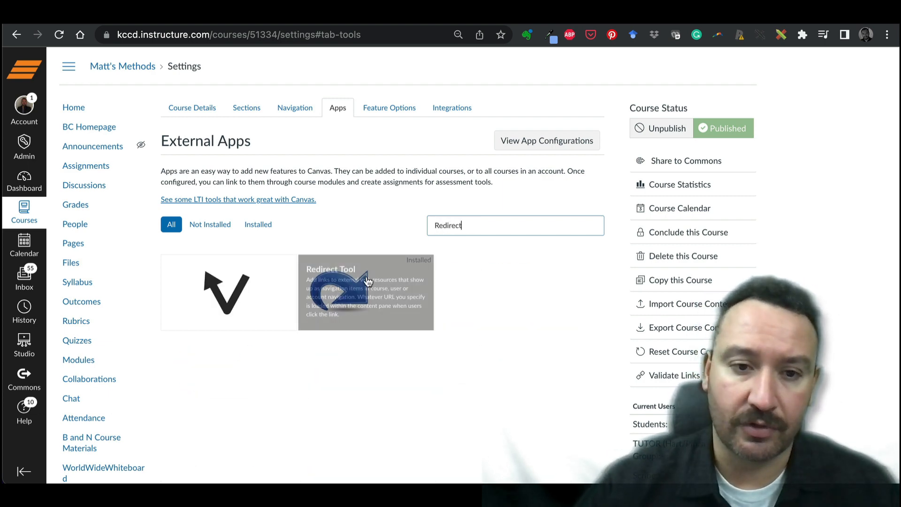
mouse_move(223, 301)
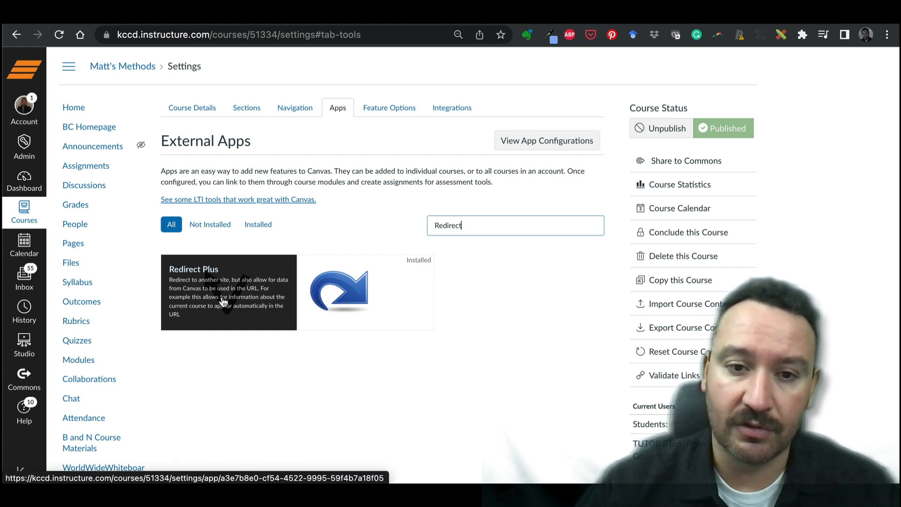
mouse_move(361, 300)
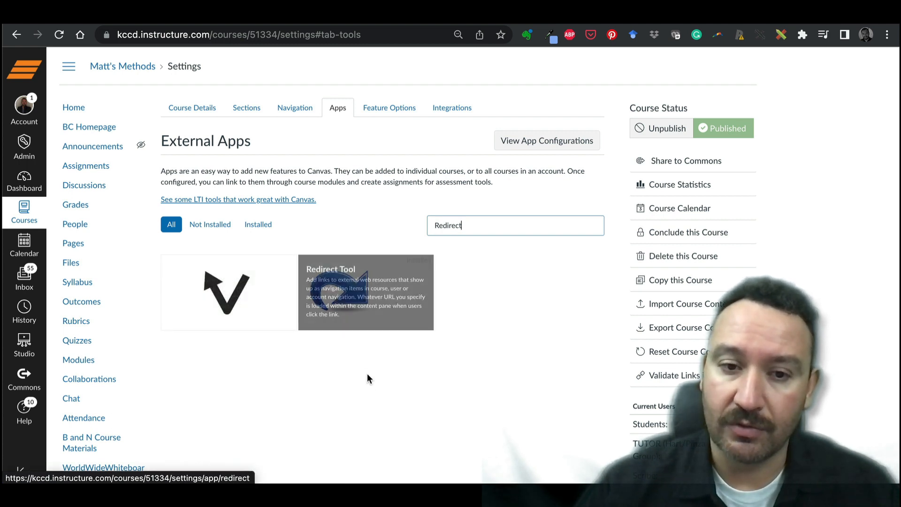
mouse_move(343, 289)
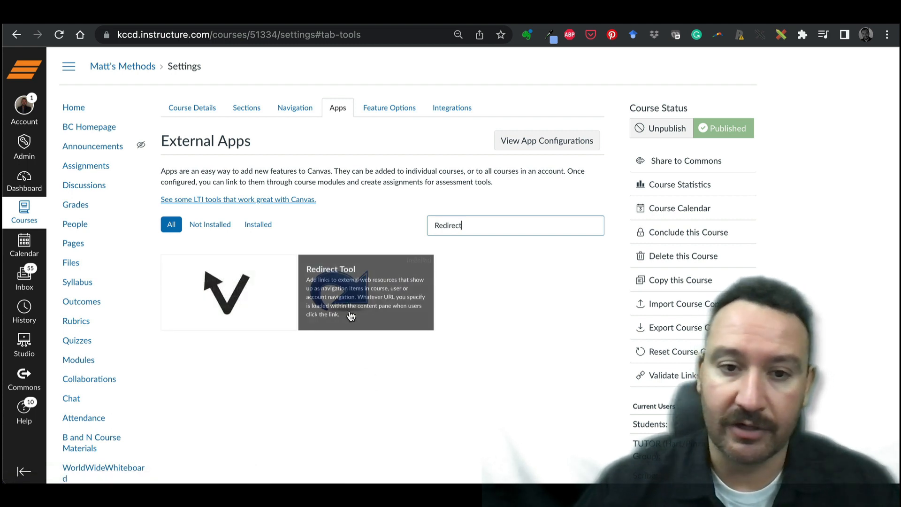
click(343, 287)
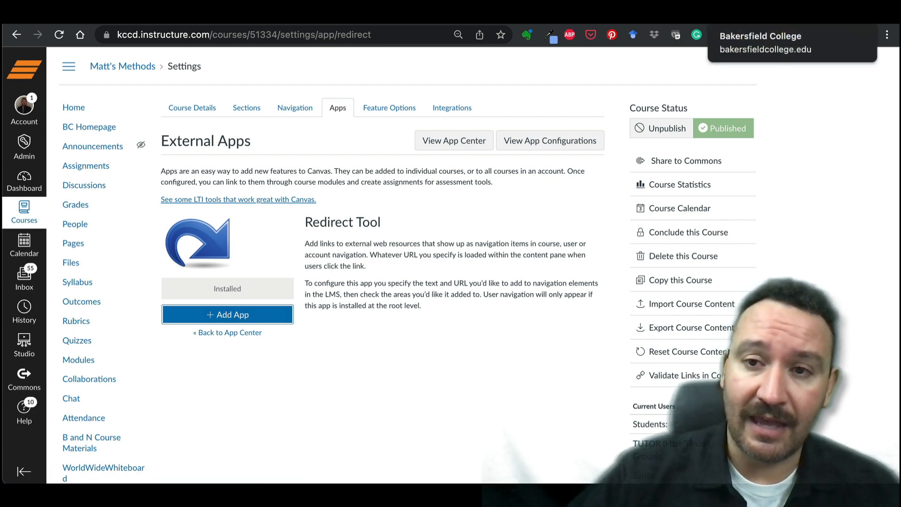
Step: Switch to the Bakersfield College website and open the Academic Calendar 2022-23 PDF from Student Services
click(751, 16)
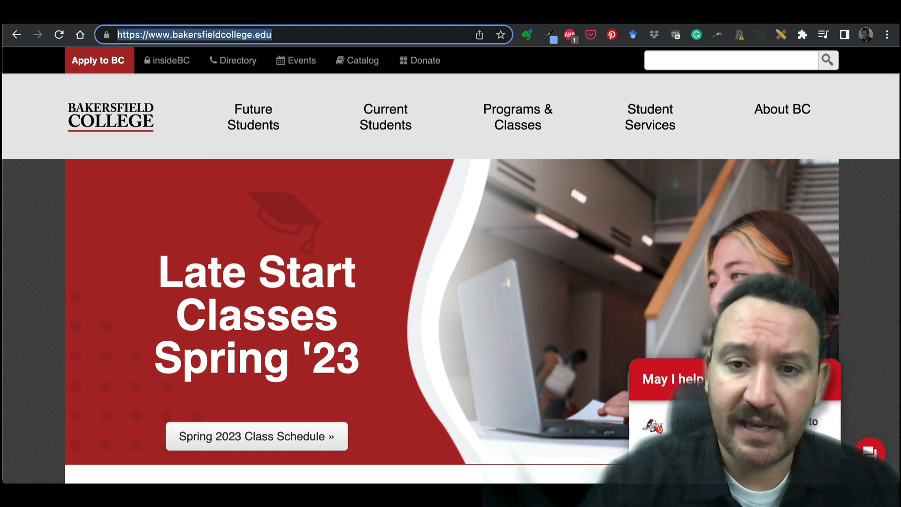
click(653, 114)
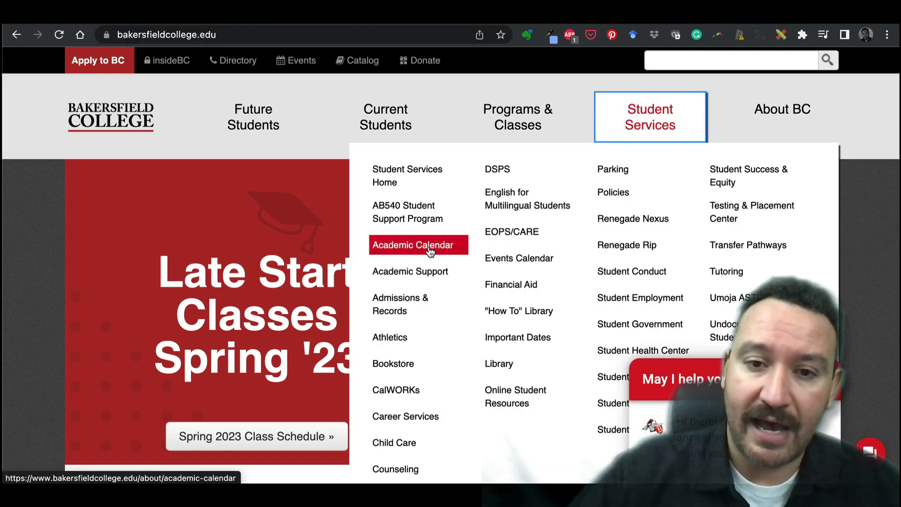
click(429, 246)
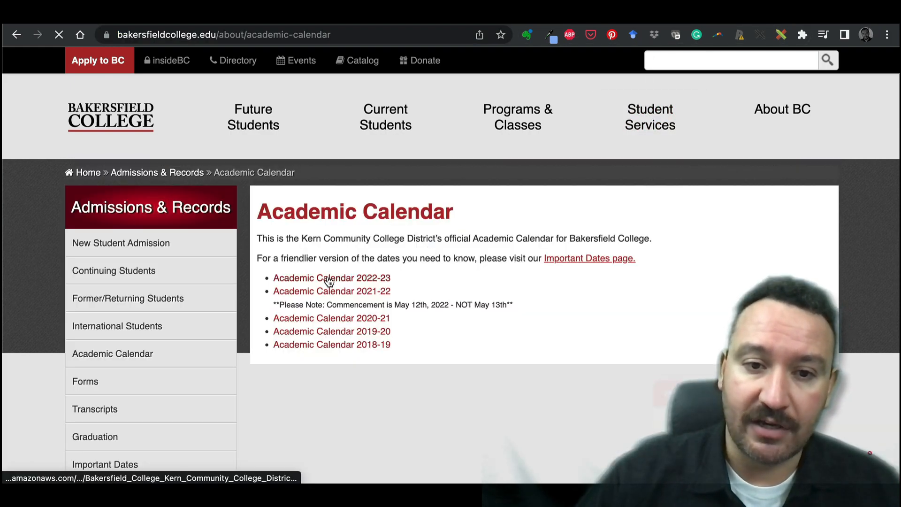
click(332, 279)
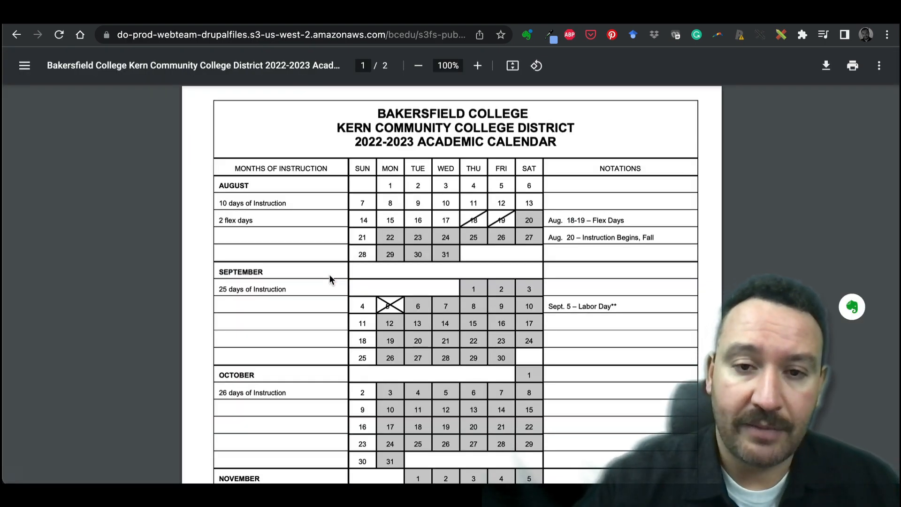
Step: Copy the full web address of the academic calendar PDF
double_click(253, 34)
triple_click(252, 34)
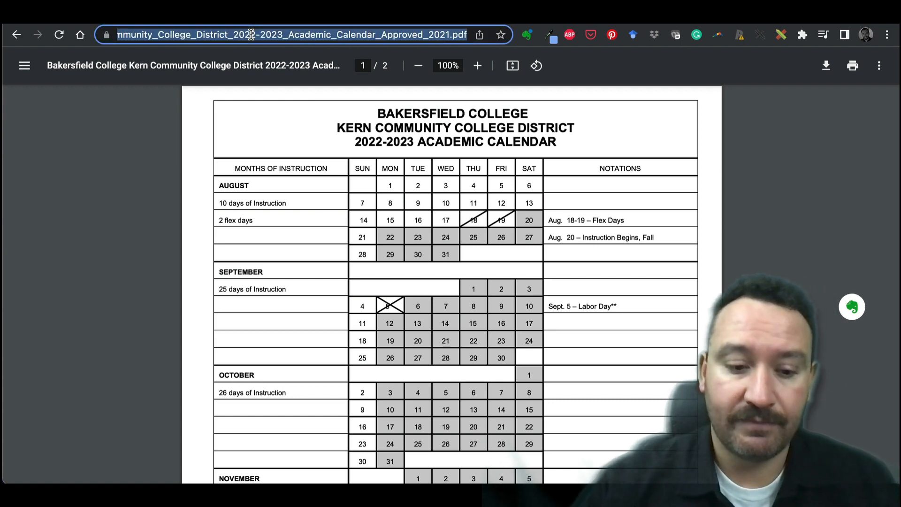
right_click(251, 34)
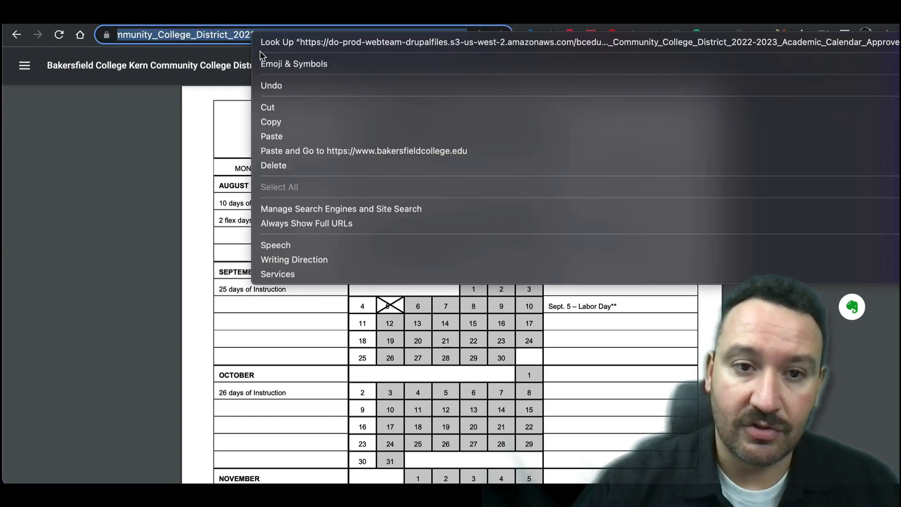
click(281, 122)
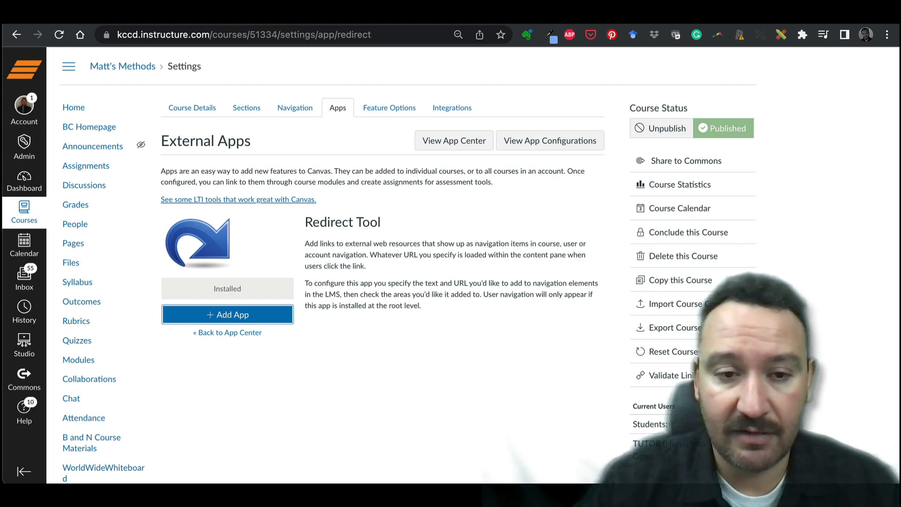
Step: Back in the Canvas course, start adding the Redirect Tool app and name it "BC Academic Calendar"
scroll(242, 324, down, 1)
scroll(242, 324, down, 1)
click(230, 280)
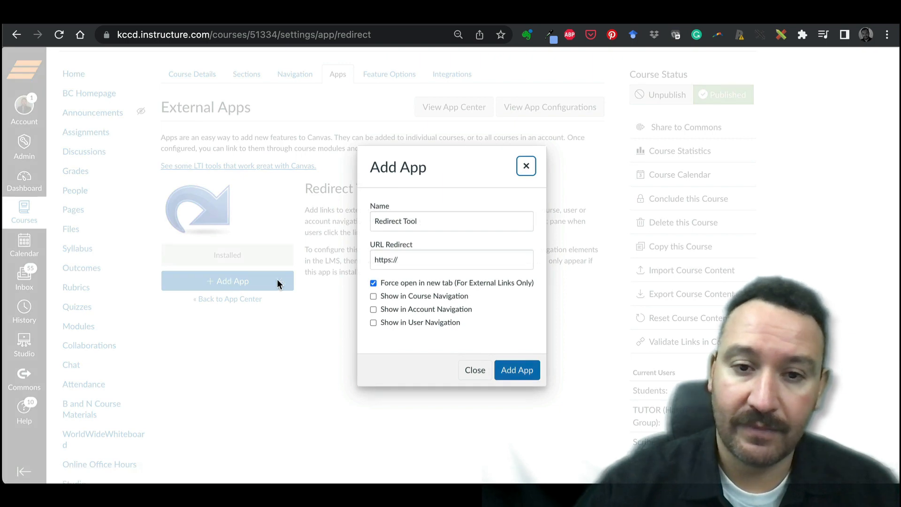
drag(423, 220, 373, 220)
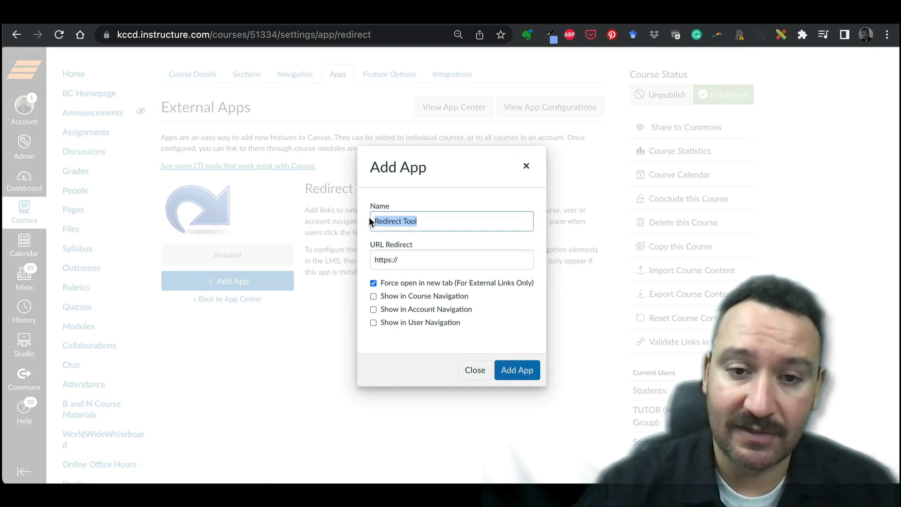
text(BC A)
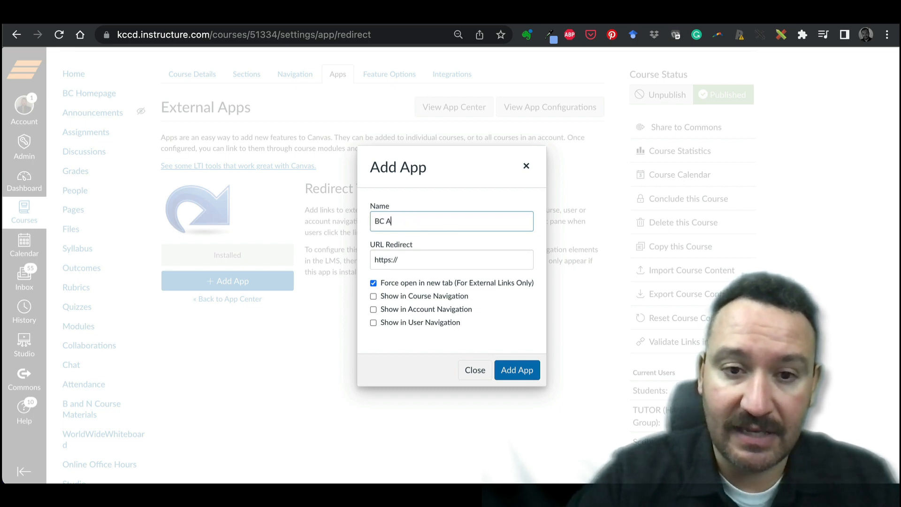
text(cademic Calendar)
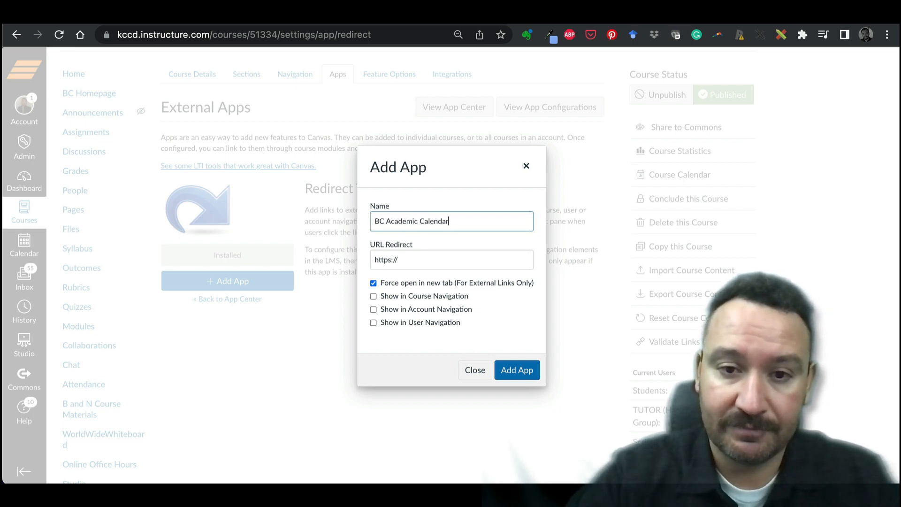
Step: Paste the copied calendar address as the URL redirect, enable Show in Course Navigation, and add the app
click(410, 260)
right_click(410, 260)
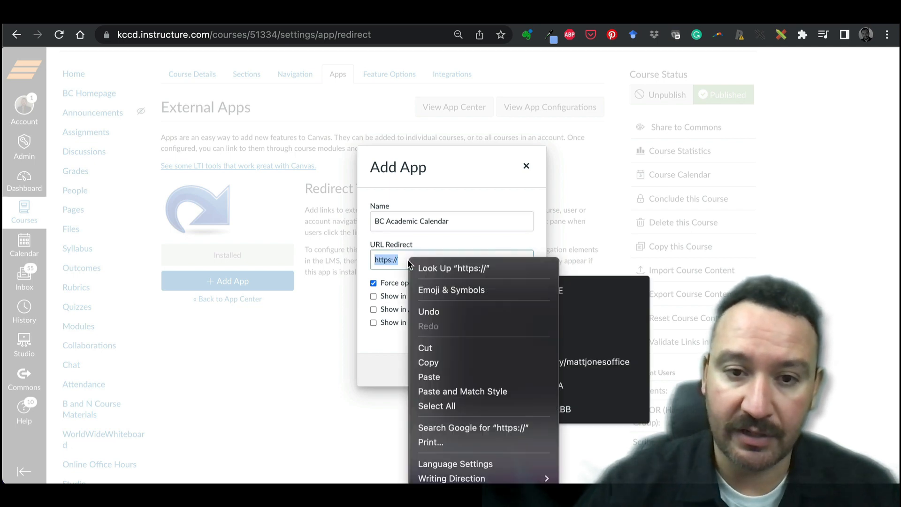
click(437, 377)
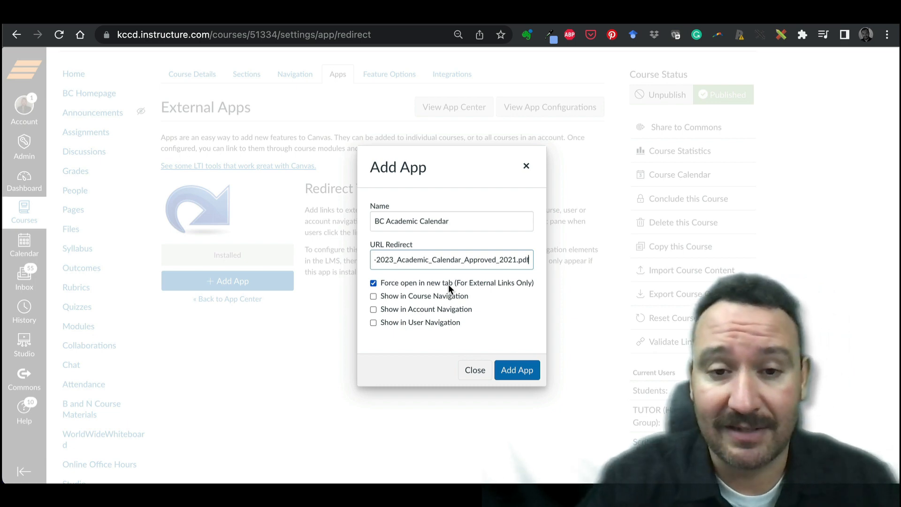
click(373, 298)
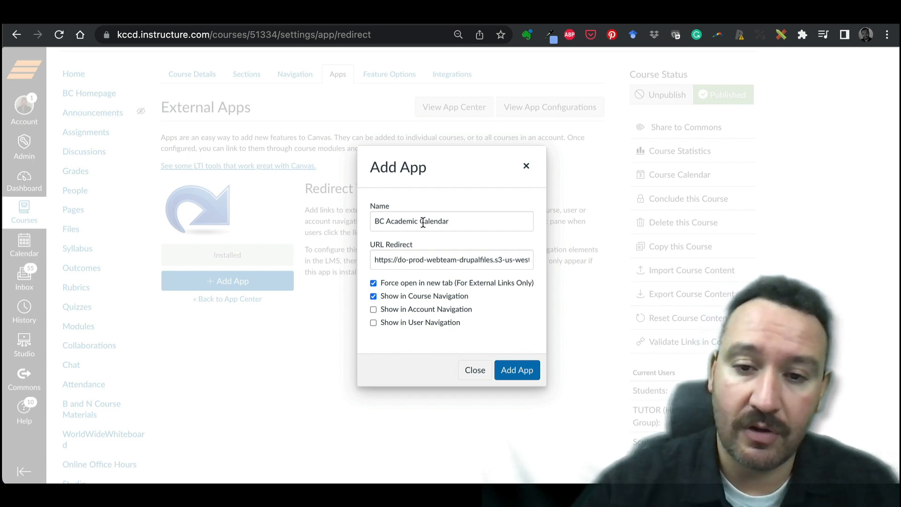
click(512, 369)
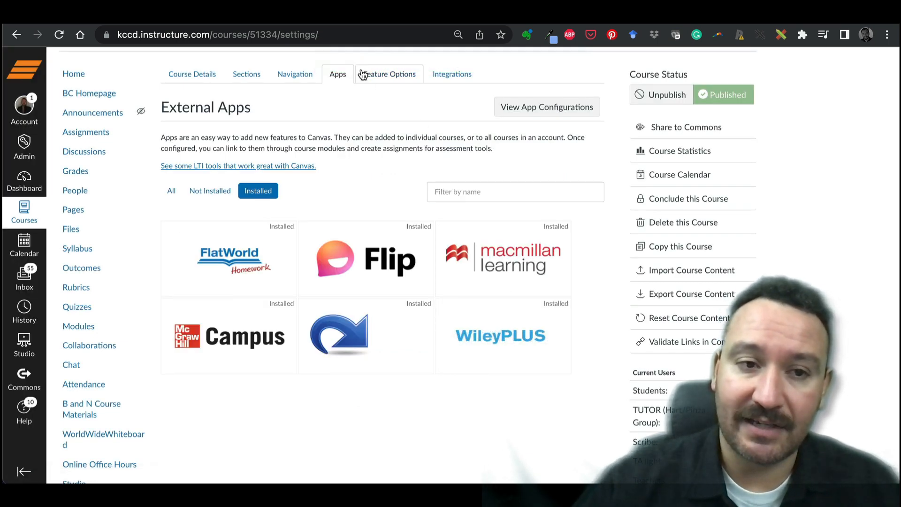
Step: Look for the BC Academic Calendar link in the course navigation, reloading the settings page to refresh it
scroll(89, 206, down, 6)
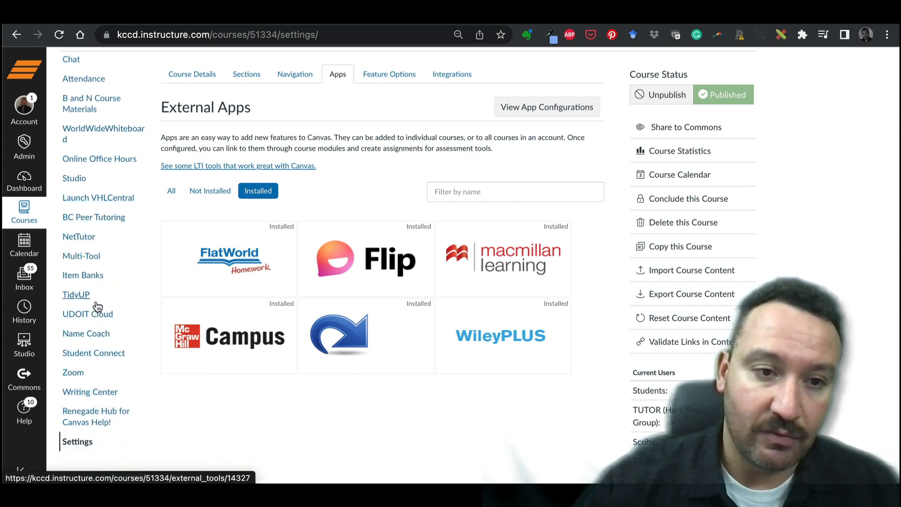
scroll(106, 196, up, 6)
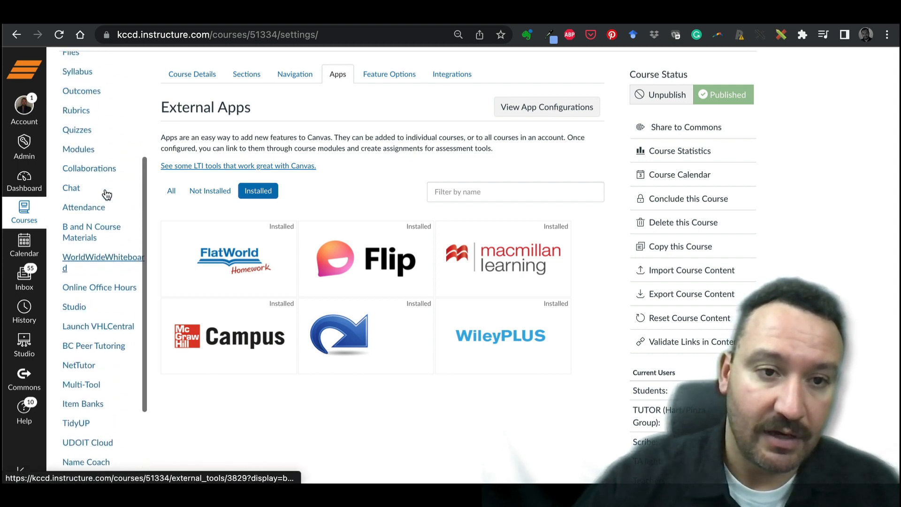
scroll(99, 155, down, 4)
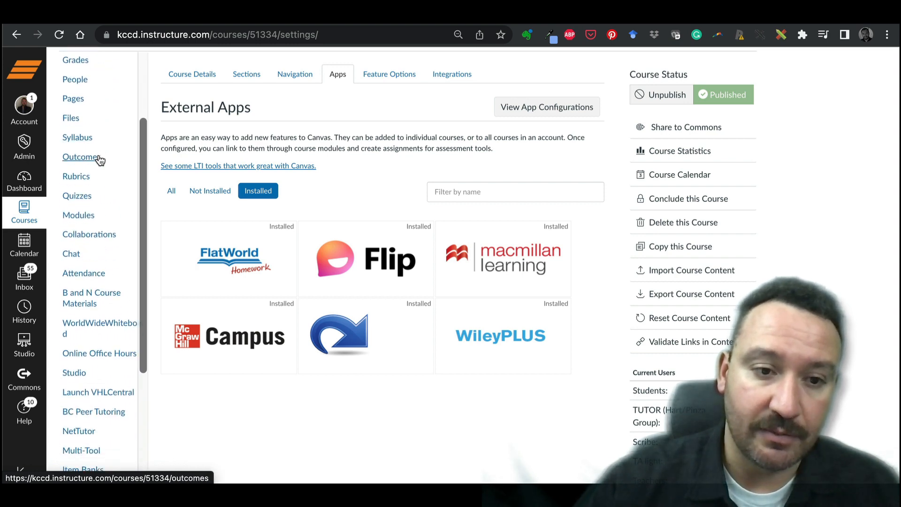
scroll(100, 160, down, 2)
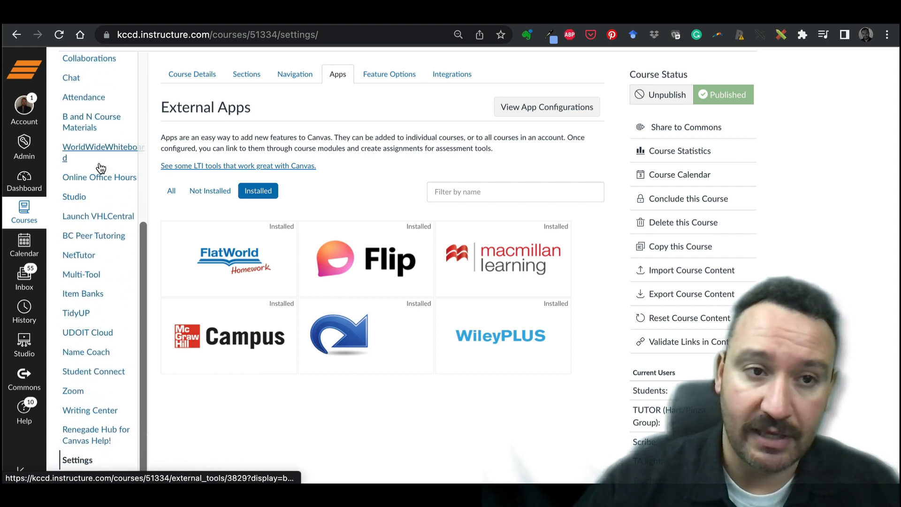
click(59, 35)
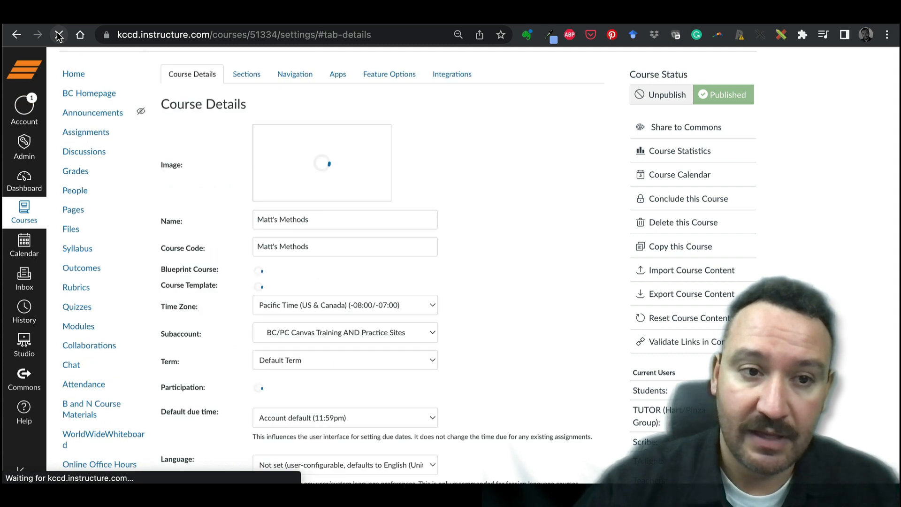
scroll(93, 194, down, 4)
scroll(92, 195, down, 3)
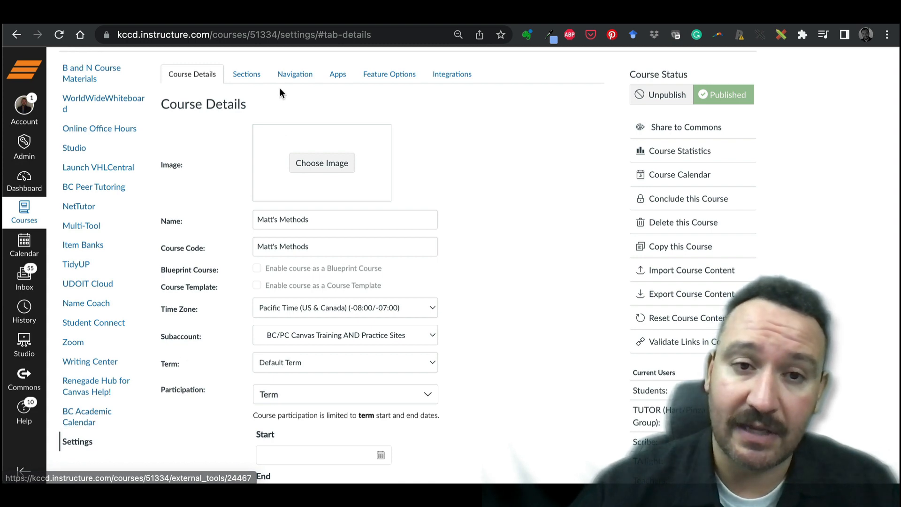
Step: In the course navigation settings, move BC Academic Calendar directly below Home, above BC Homepage, and save the new order
click(291, 74)
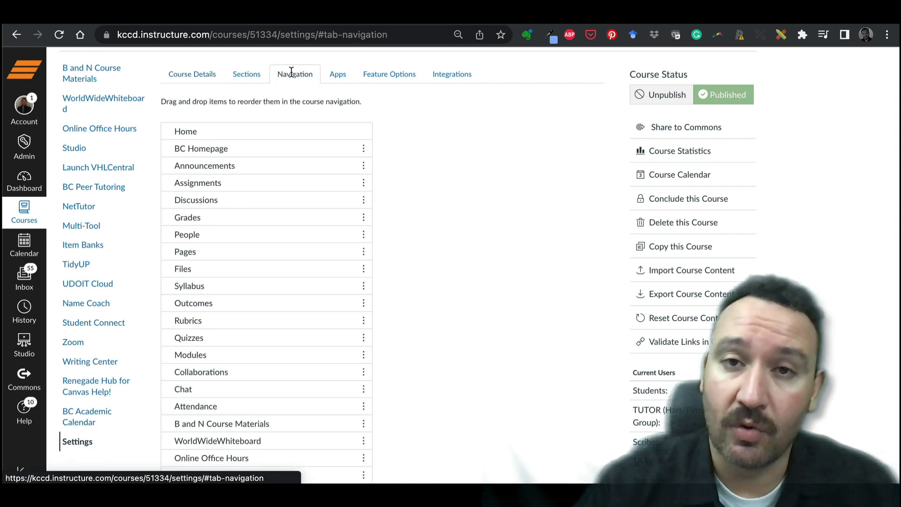
scroll(272, 213, down, 4)
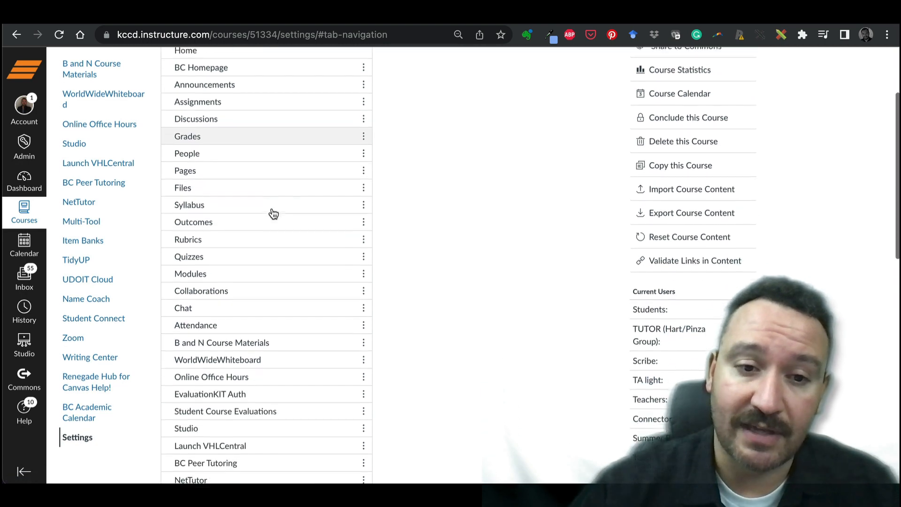
scroll(263, 213, down, 8)
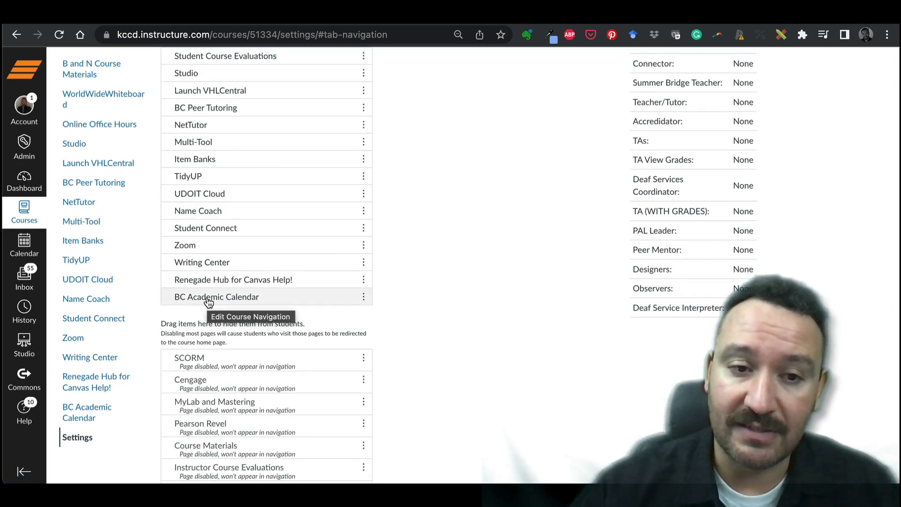
drag(209, 302, 251, 98)
scroll(249, 98, up, 3)
drag(224, 239, 193, 179)
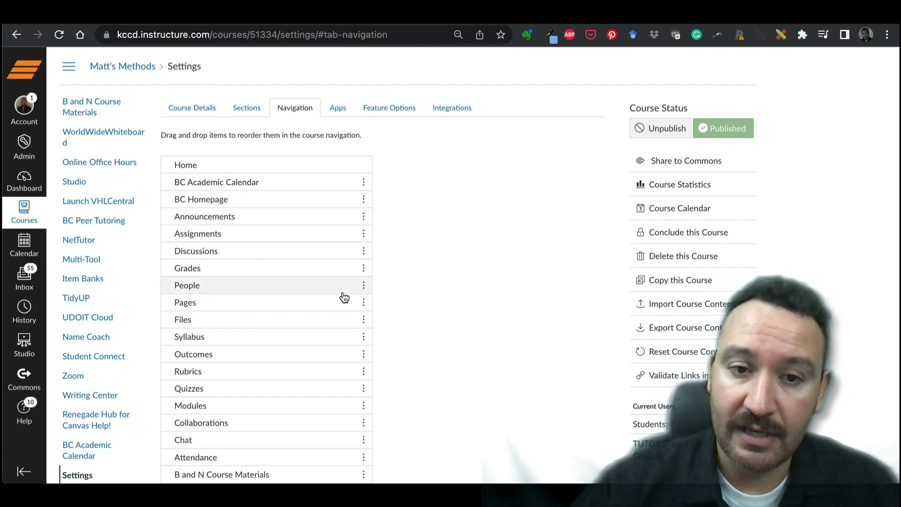
scroll(345, 296, down, 10)
scroll(344, 298, down, 2)
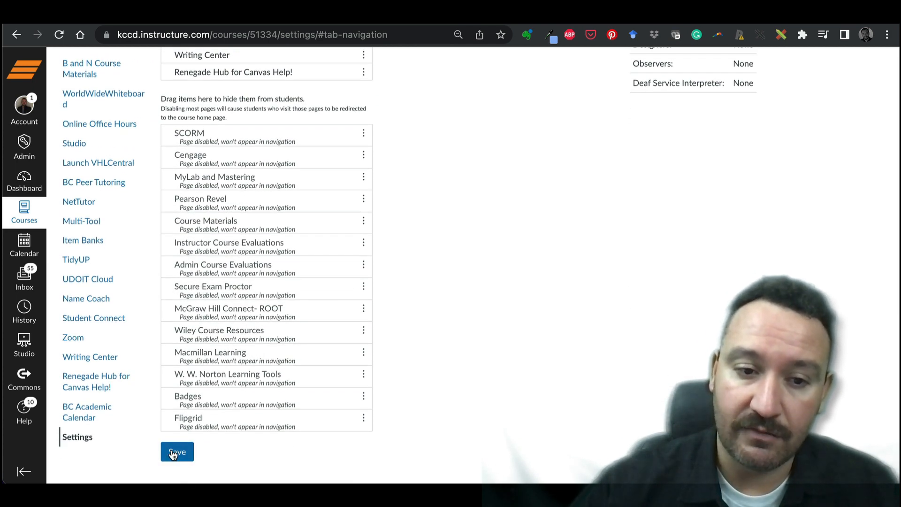
click(173, 453)
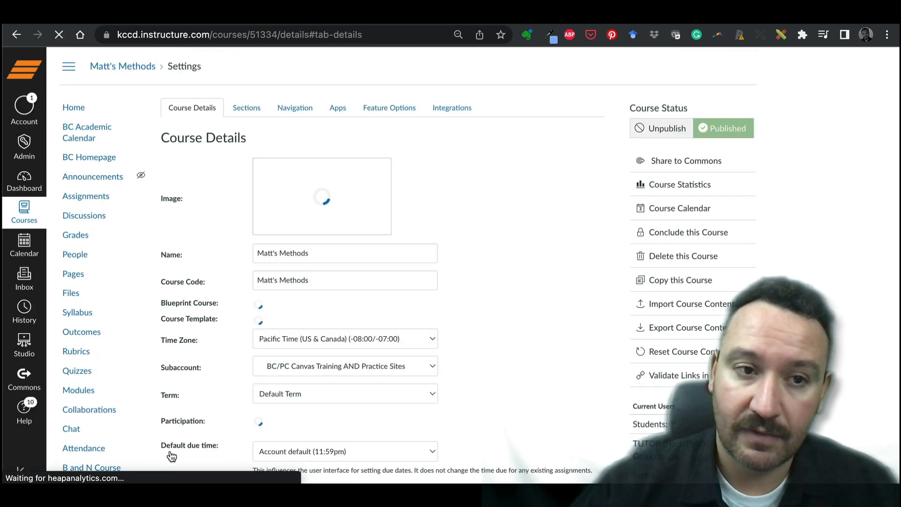
Step: Test the BC Academic Calendar link from the course navigation by opening its redirect in a new tab
click(83, 133)
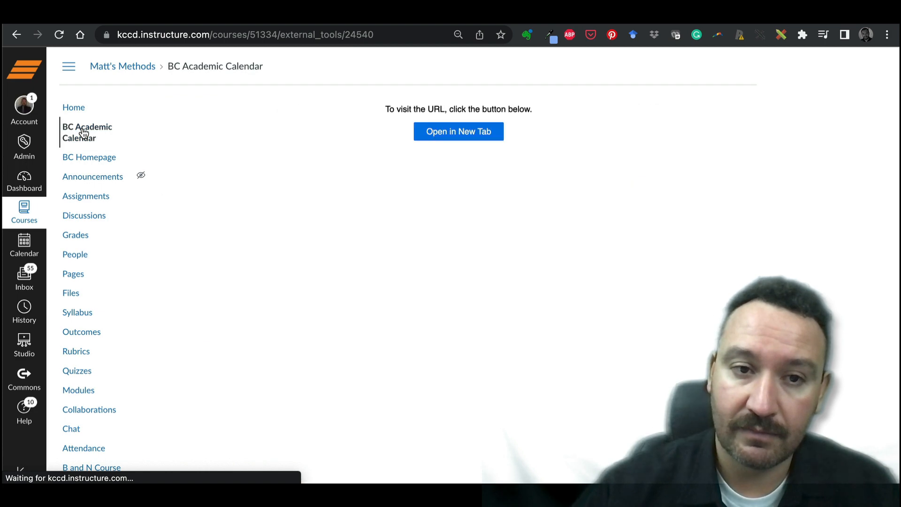
click(469, 133)
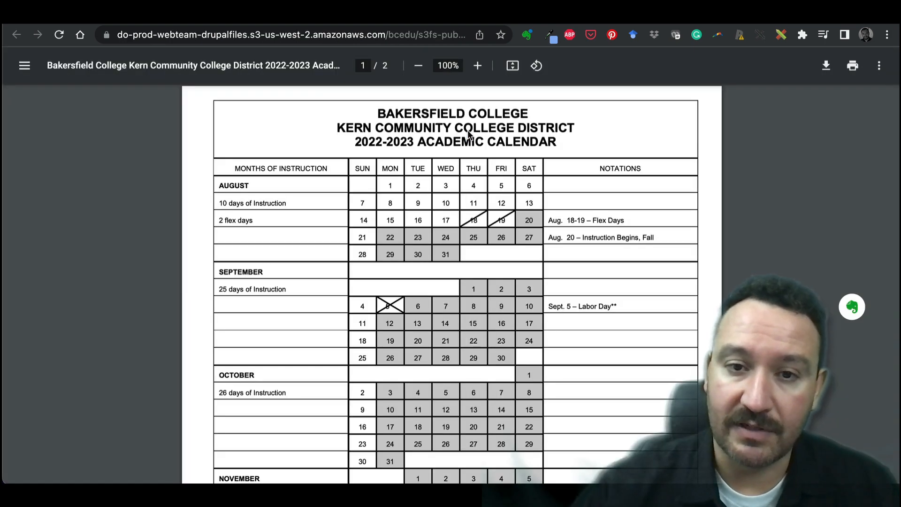